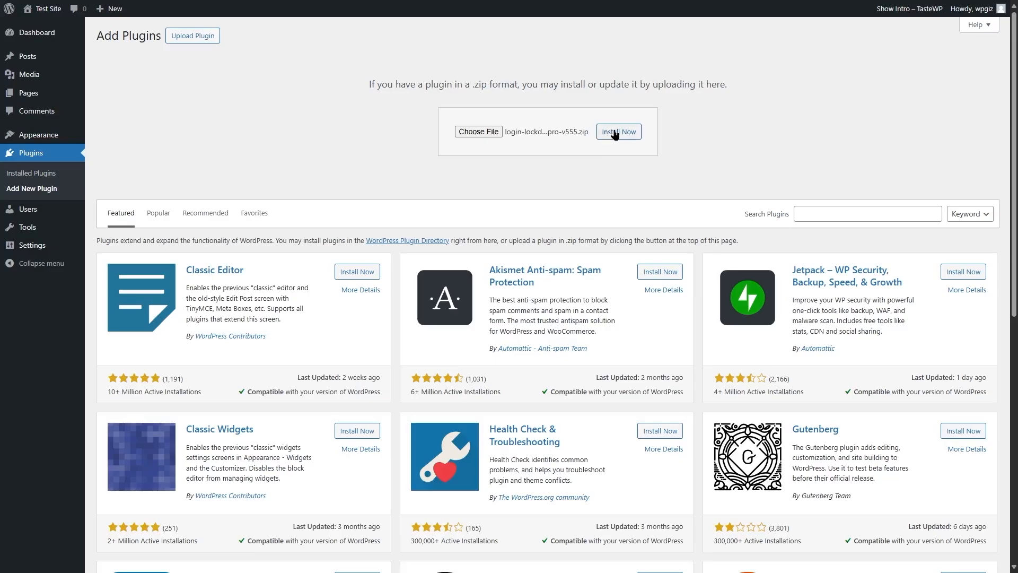
Step: Install the uploaded login-lockdown-pro-v555.zip plugin and activate it
click(611, 135)
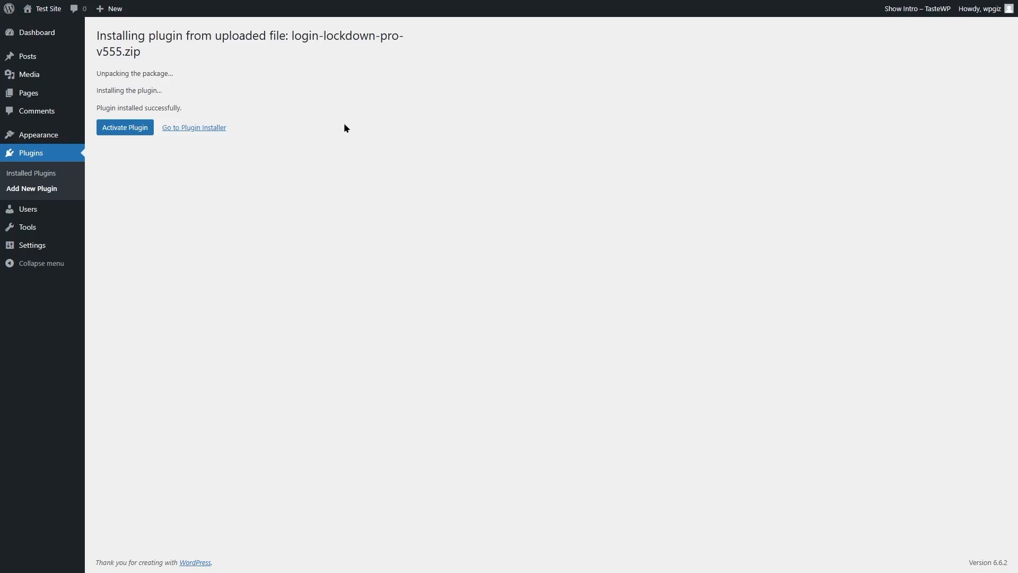
click(139, 134)
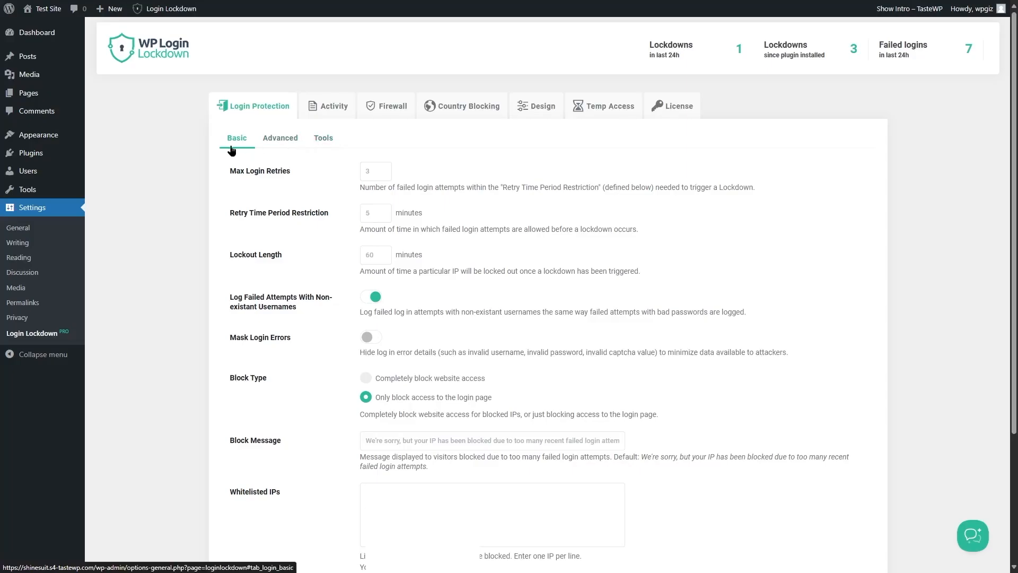
Step: Try a Max Login Retries value of 5 in the basic login protection settings
click(232, 175)
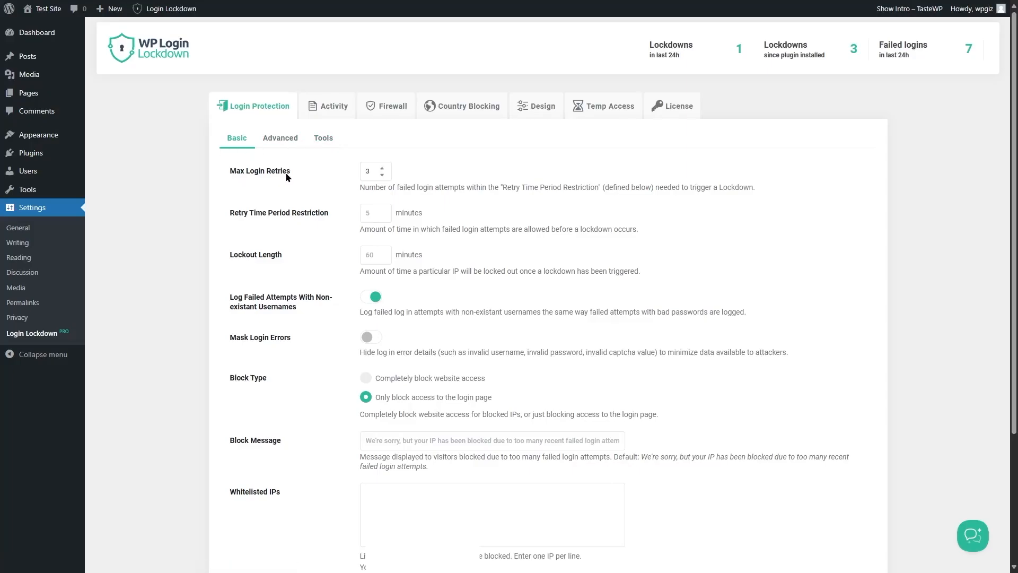
click(375, 187)
double_click(359, 175)
text(5)
double_click(359, 174)
Step: Enable Mask Login Errors and set the Block Type to completely block website access
click(370, 337)
click(466, 377)
scroll(465, 378, down, 2)
click(360, 333)
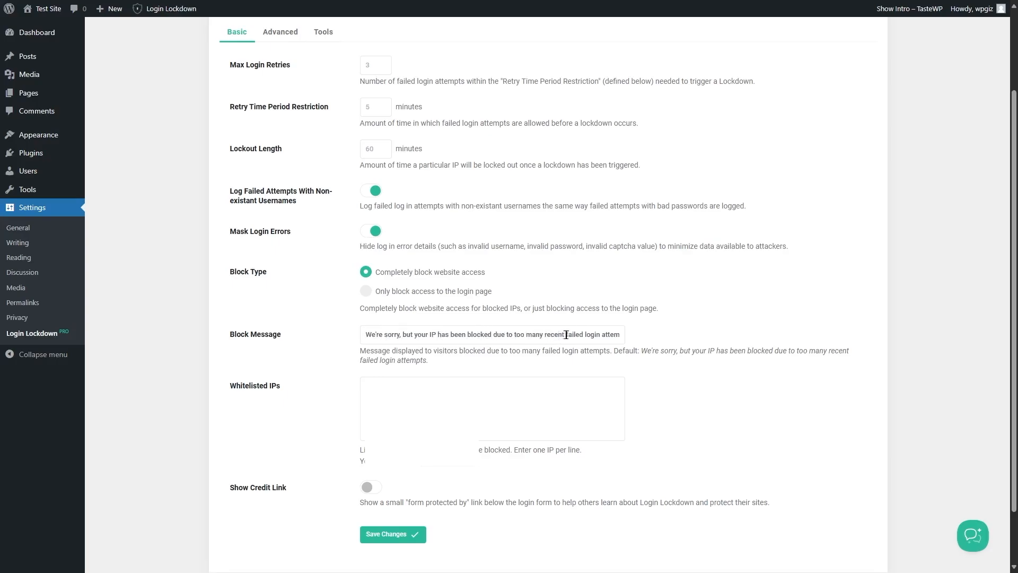
click(608, 335)
scroll(484, 328, down, 1)
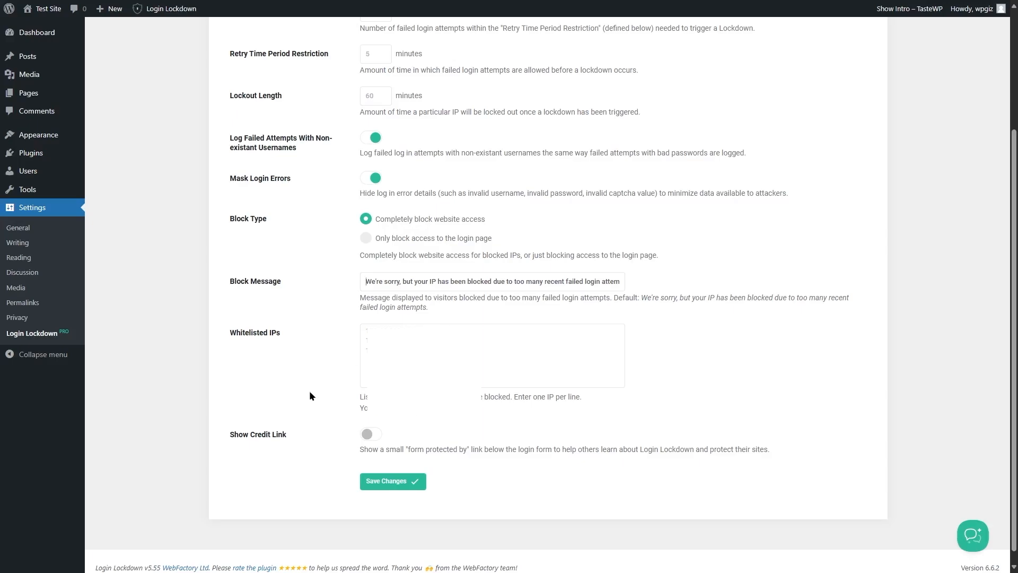
Step: Clear the sample addresses from the Whitelisted IPs list
click(424, 350)
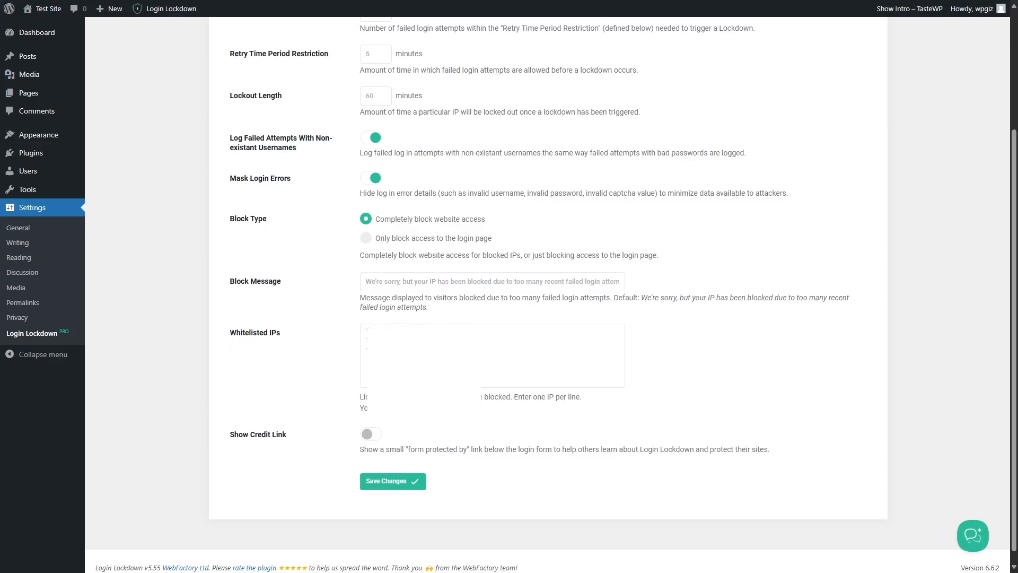
drag(416, 351, 367, 331)
scroll(415, 351, down, 1)
Step: Toggle the Show Credit Link option and save the basic login protection settings
click(236, 427)
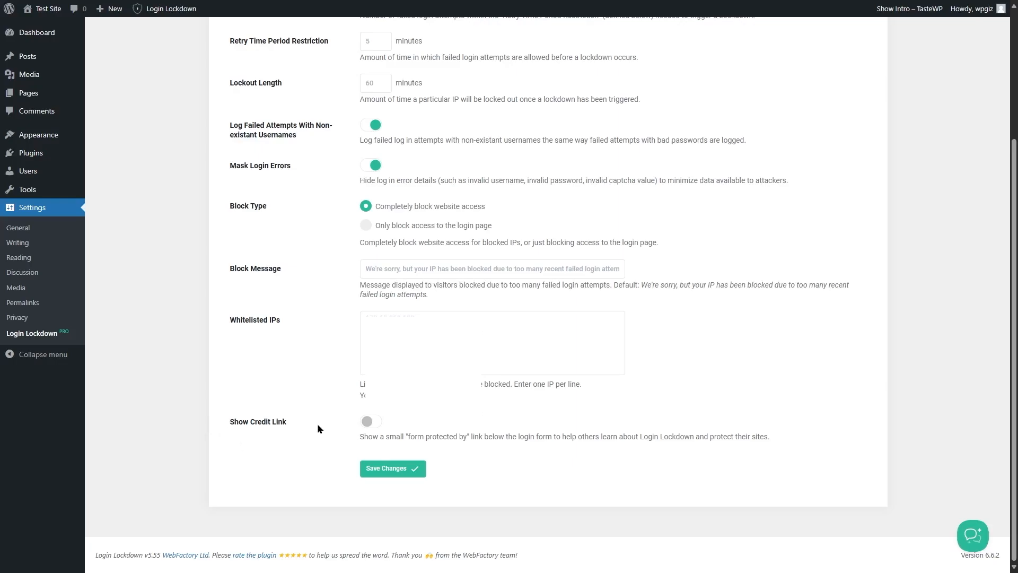
click(372, 423)
click(378, 470)
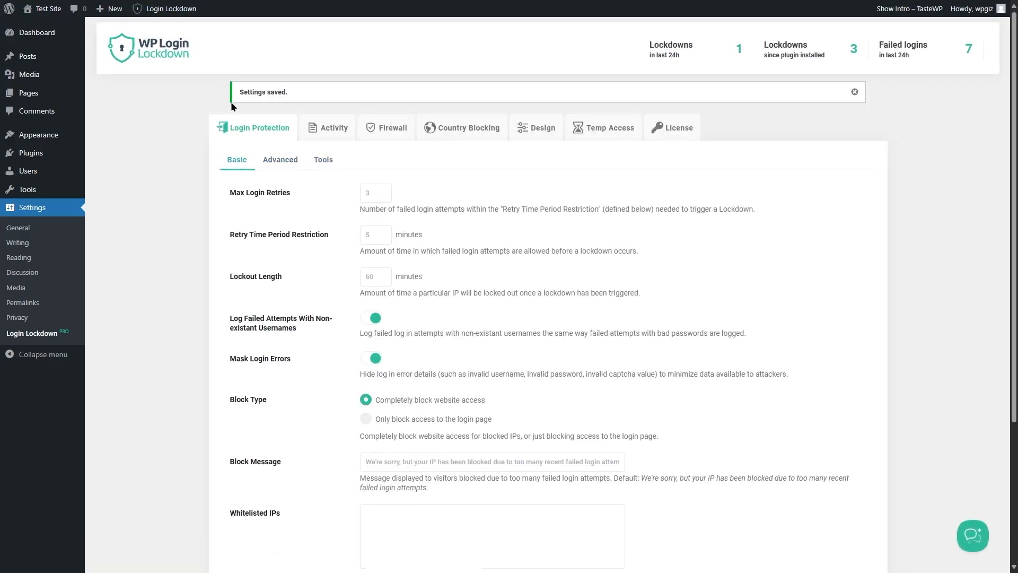
Step: Run the advanced login protection check for weak user passwords and dismiss its result
click(280, 164)
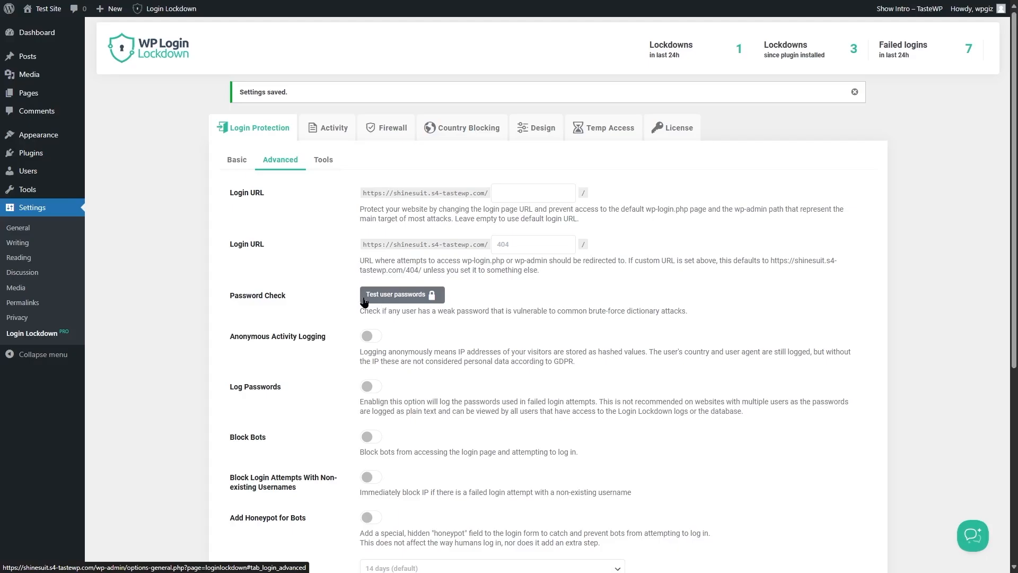
click(381, 296)
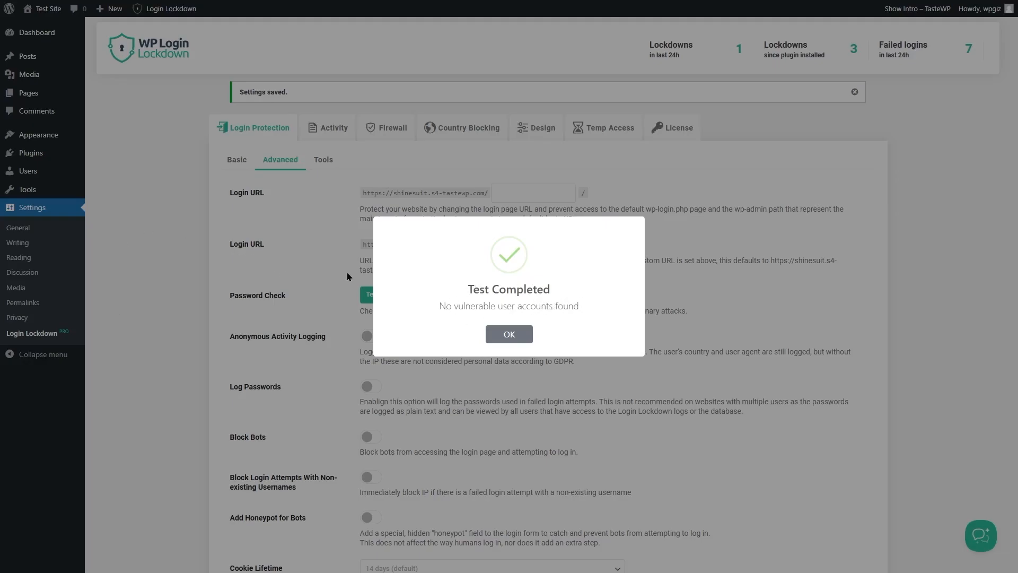
click(509, 334)
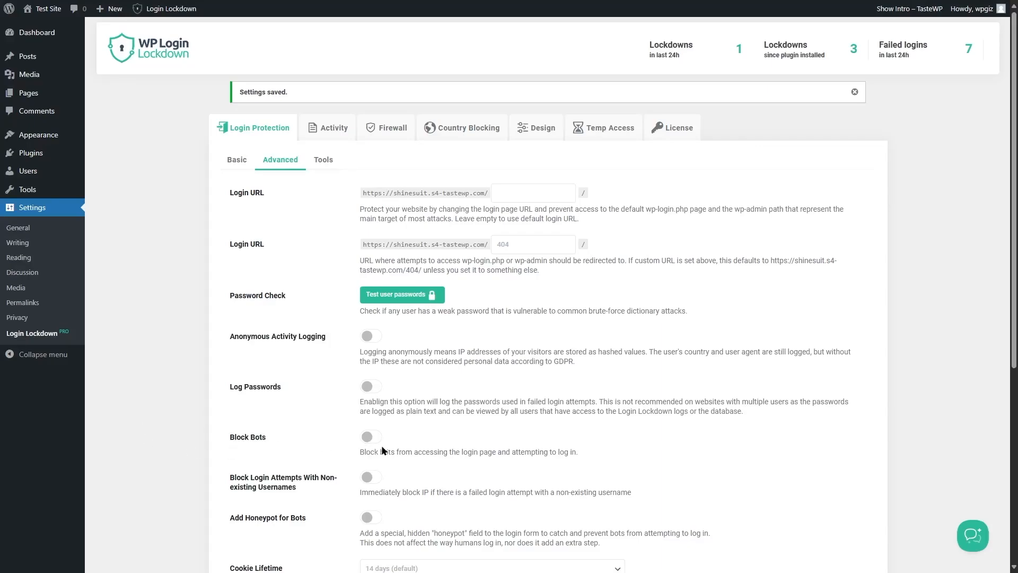
Step: Review the remaining advanced login protection options, including the Cookie Lifetime choices, and compare them with the basic settings
scroll(344, 438, down, 1)
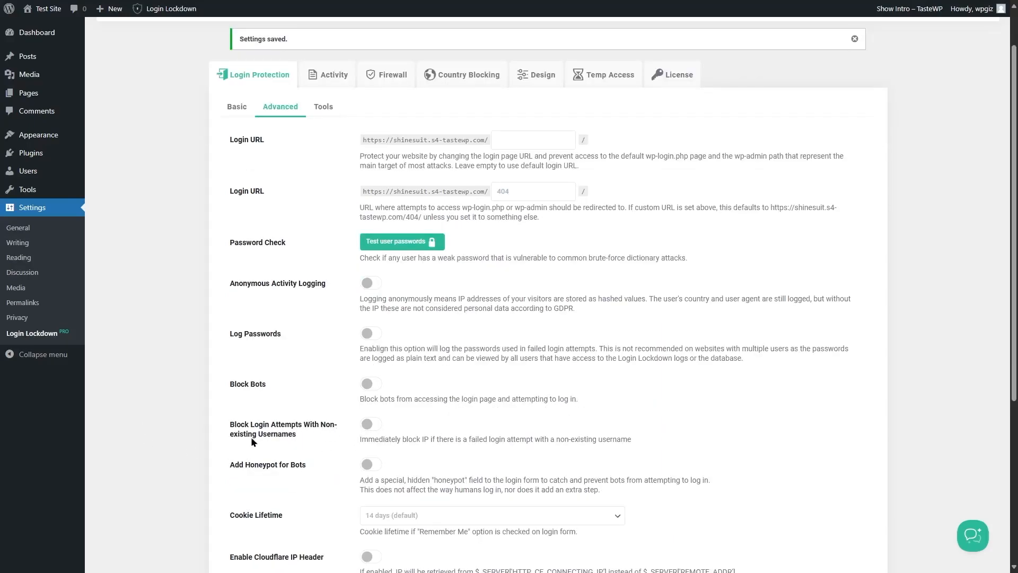
scroll(287, 435, down, 2)
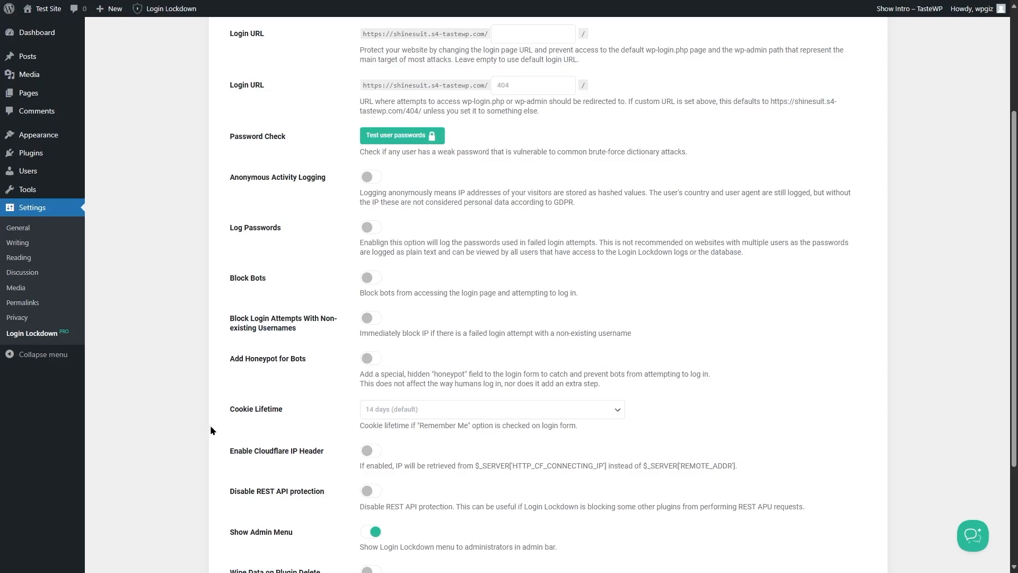
scroll(210, 424, down, 1)
click(411, 353)
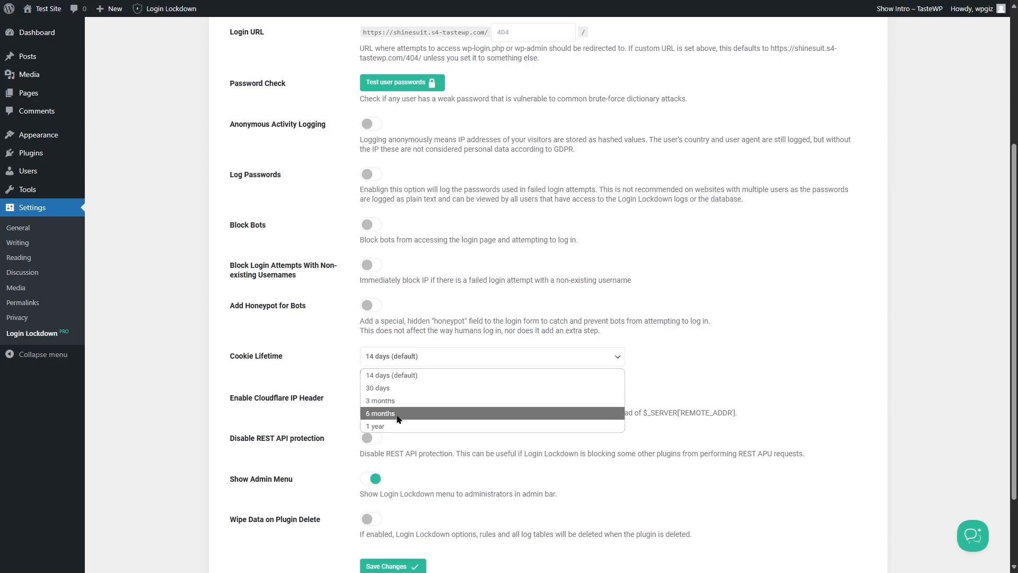
click(673, 387)
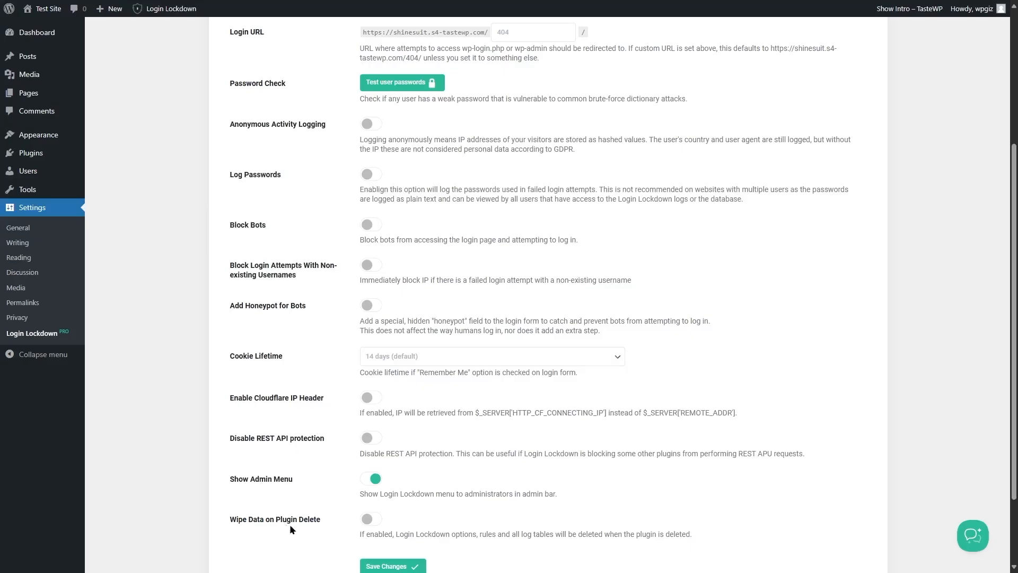
scroll(324, 512, up, 4)
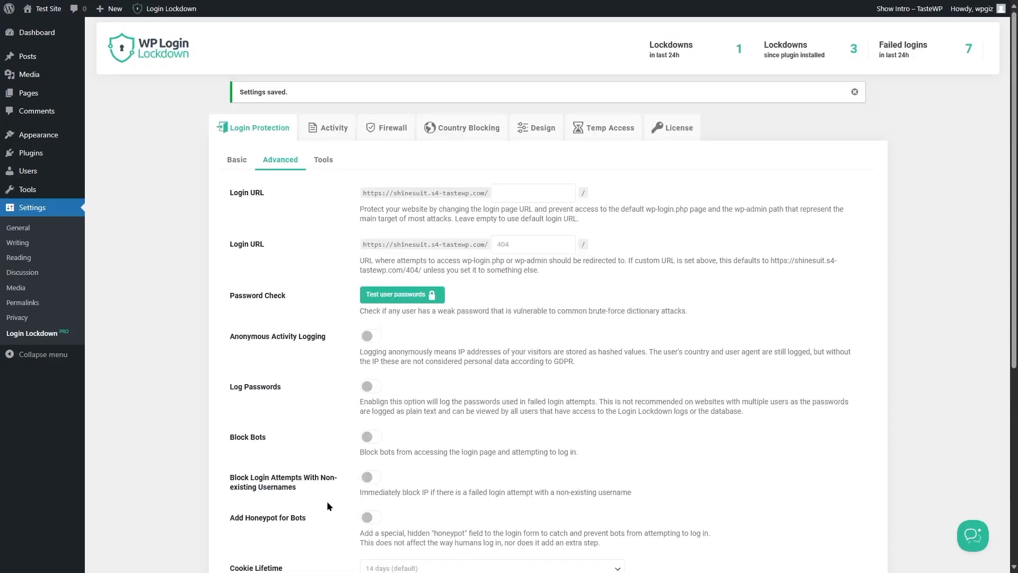
scroll(317, 239, down, 5)
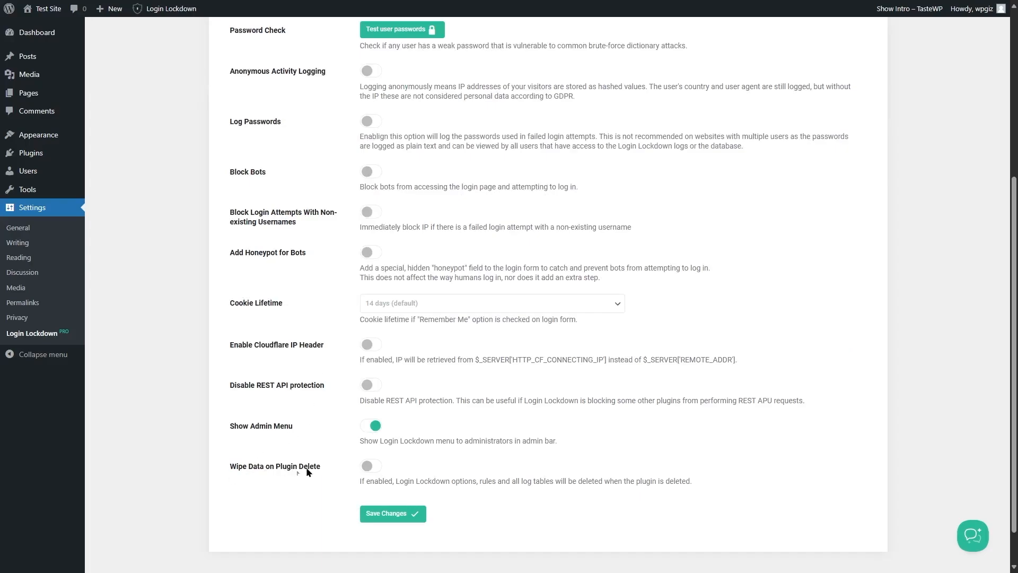
scroll(312, 469, up, 5)
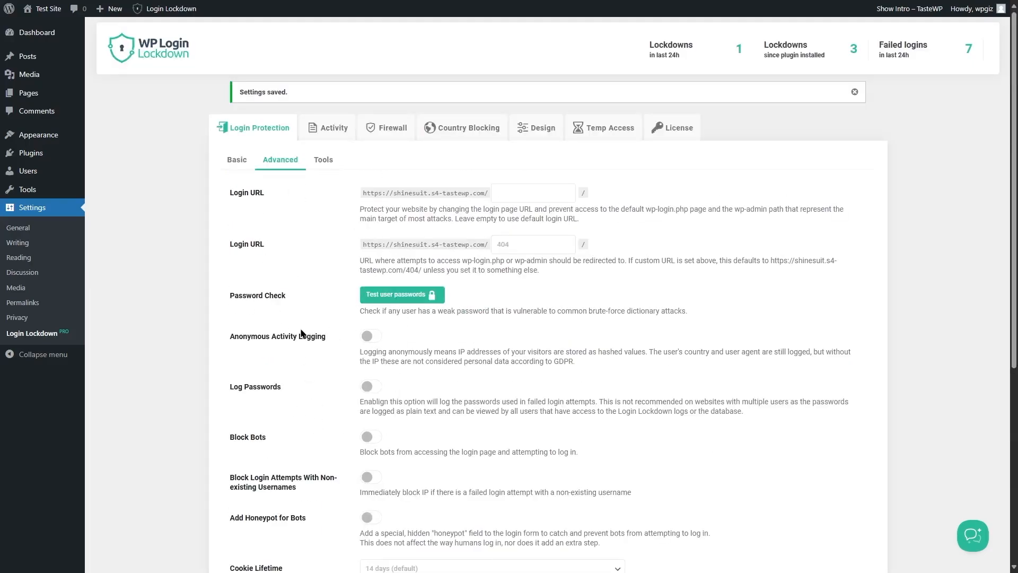
click(231, 168)
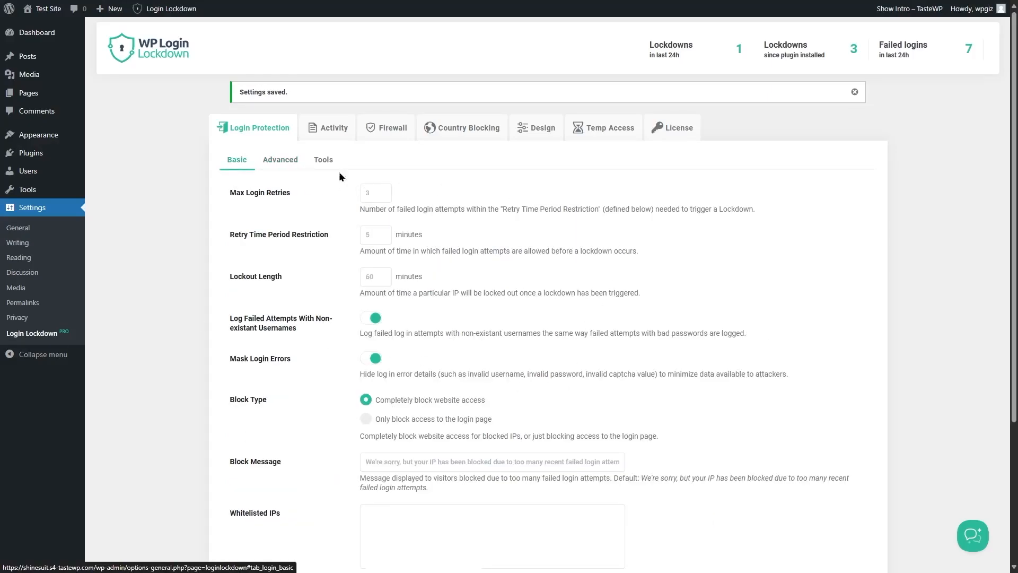
click(280, 160)
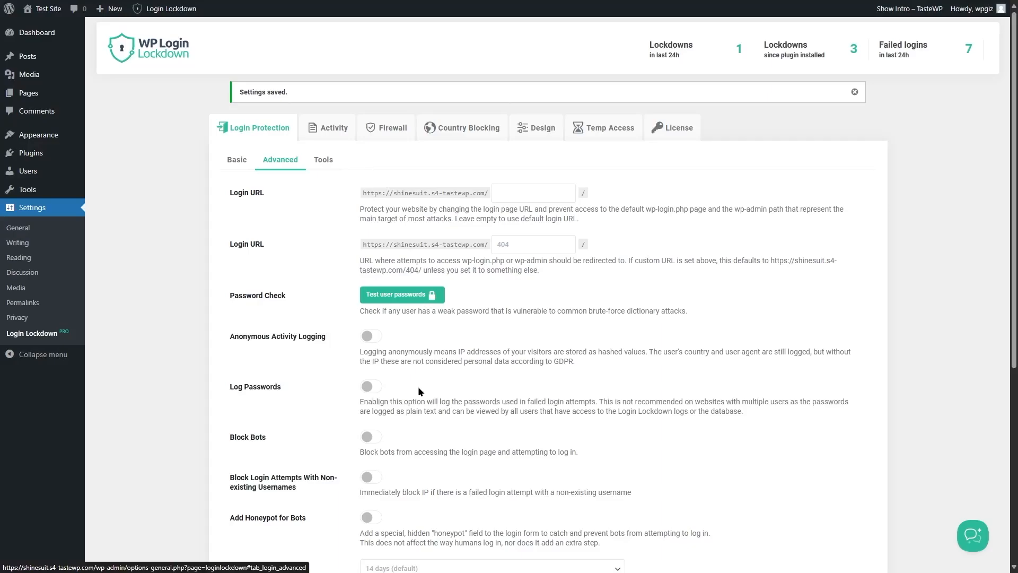
Step: Send a test email from the login protection tools, and view the site's recovery URL
click(321, 162)
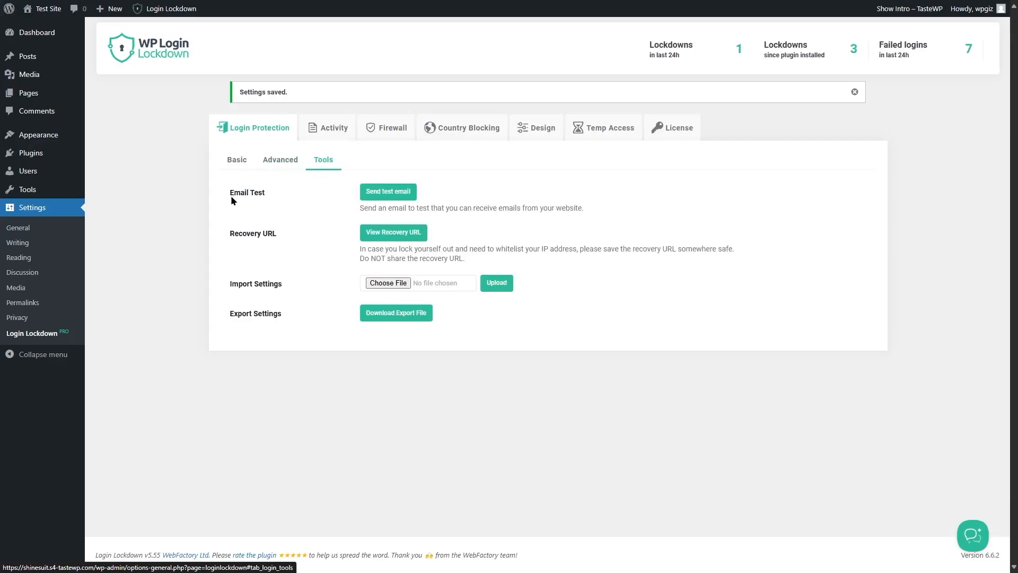
click(377, 199)
click(411, 237)
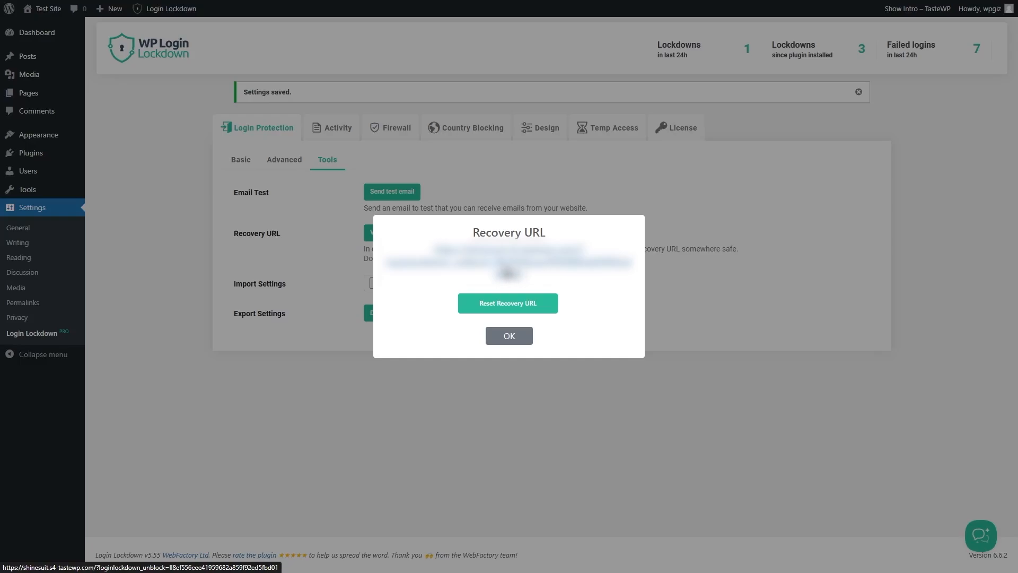
click(510, 333)
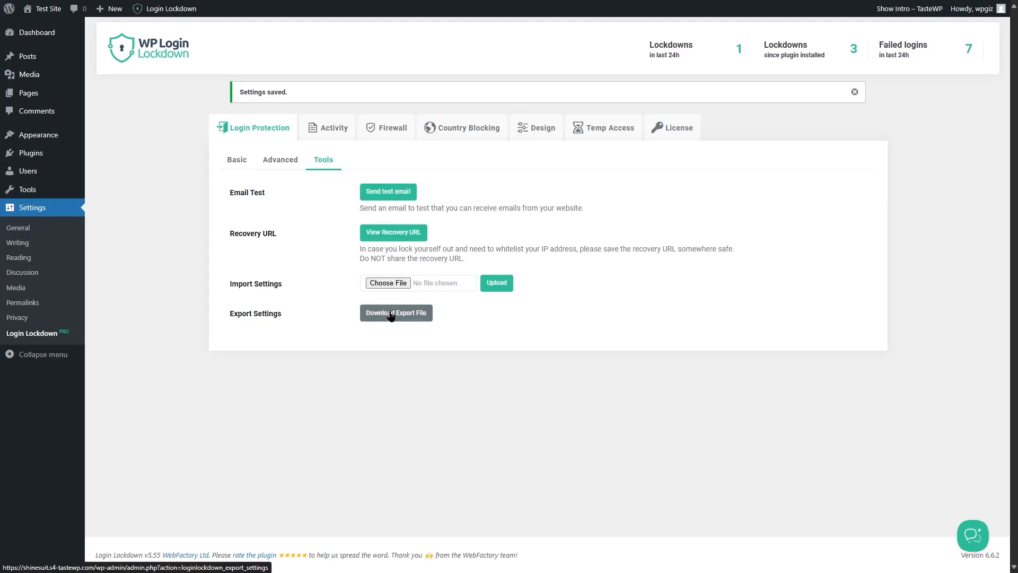
Step: Look over the plugin's activity records for lockdowns and failed logins
click(335, 129)
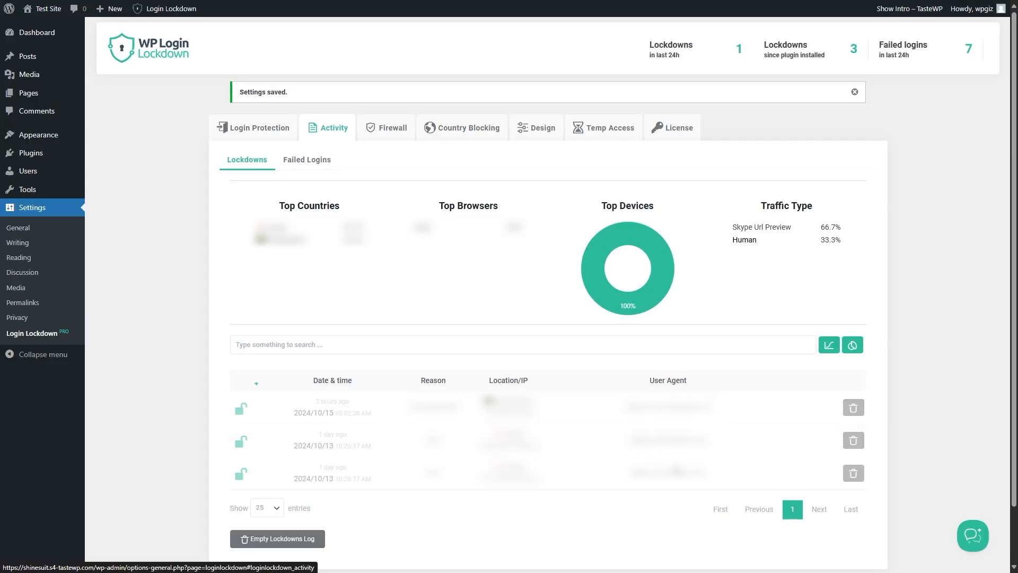
click(303, 160)
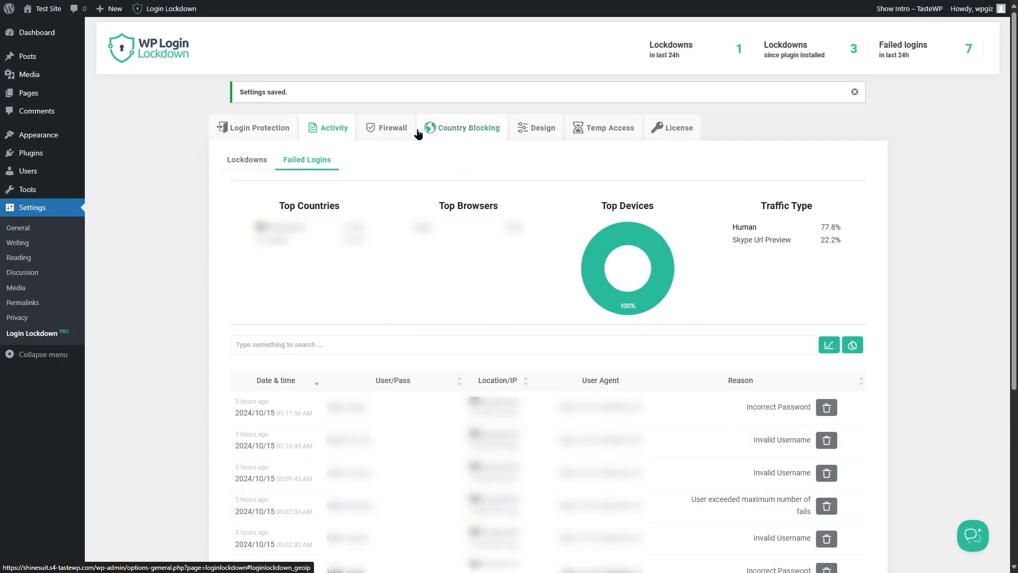
Step: Save the general firewall settings and turn on all firewall protections at once
click(398, 130)
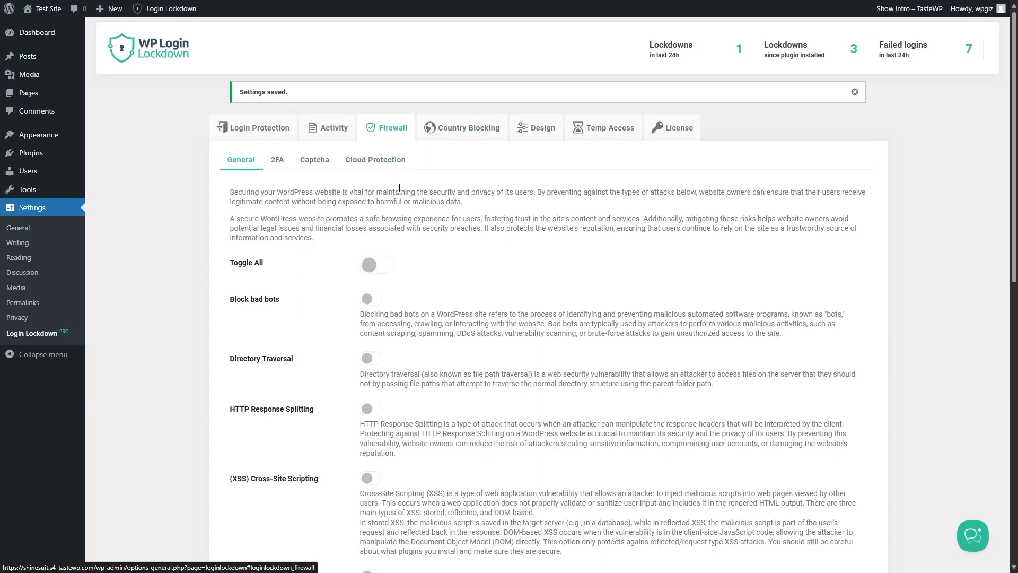
drag(1014, 204, 997, 407)
scroll(999, 451, down, 3)
click(391, 468)
scroll(393, 249, down, 1)
click(382, 214)
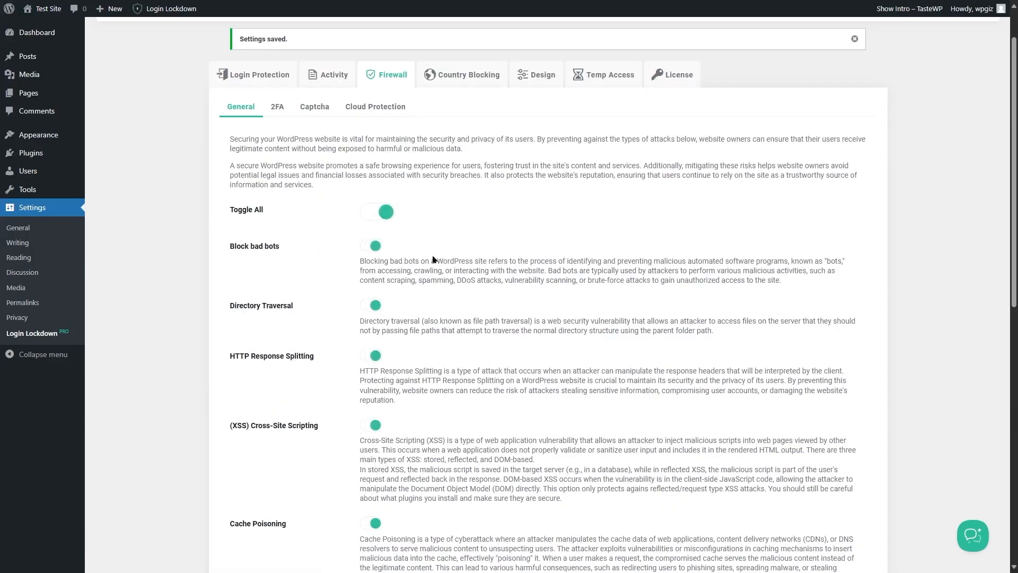
Step: Review the descriptions of the individual firewall protections, from Block bad bots to PHP information leakage
scroll(392, 286, down, 1)
scroll(291, 268, up, 1)
scroll(265, 456, down, 1)
scroll(300, 462, down, 1)
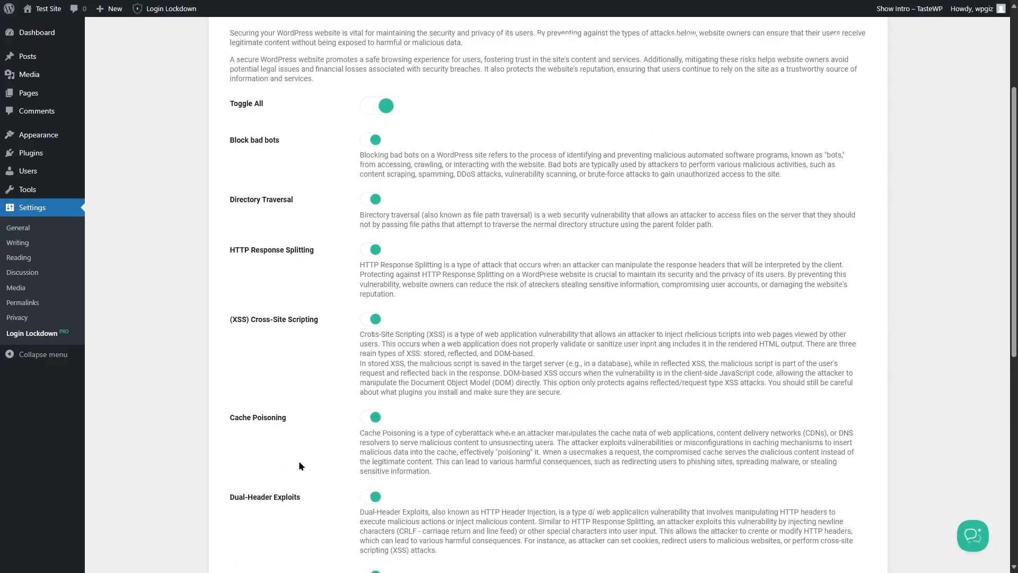
scroll(289, 504, down, 2)
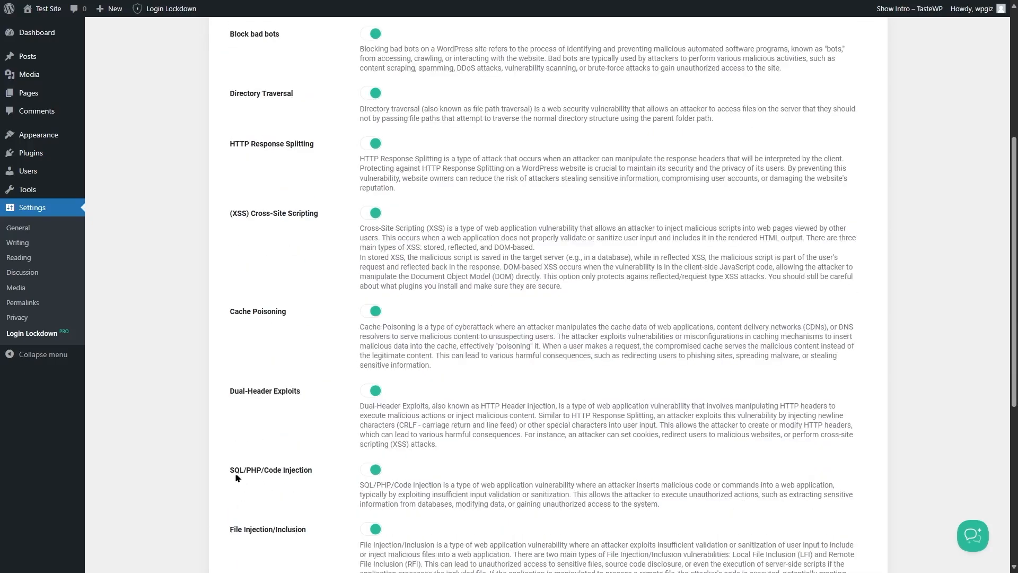
scroll(266, 476, down, 1)
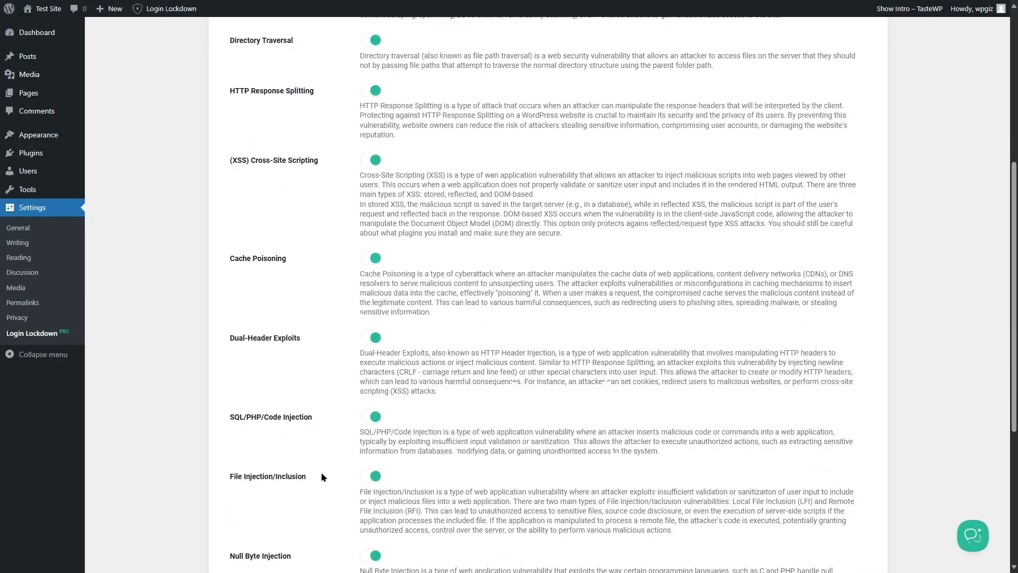
scroll(301, 485, down, 1)
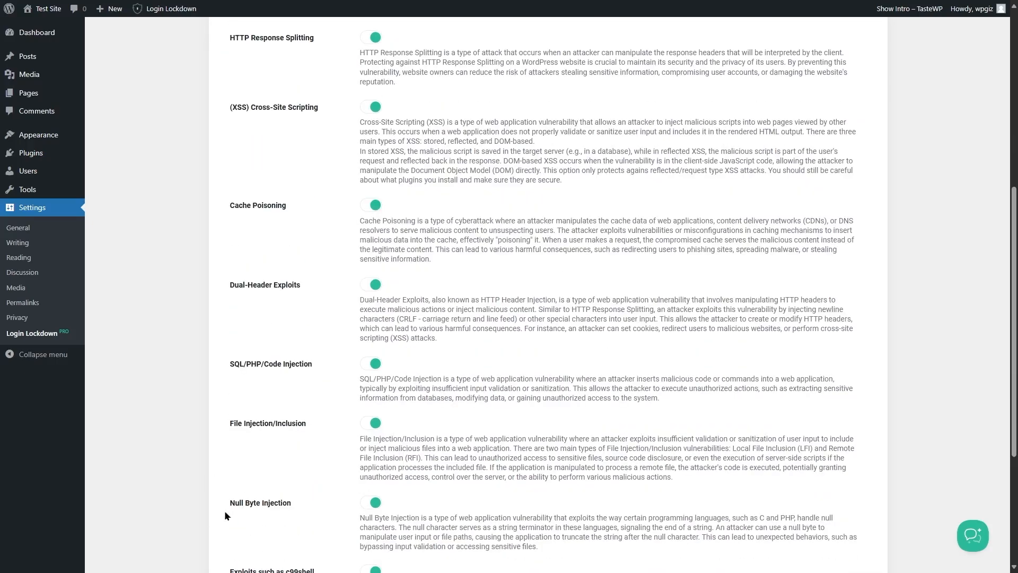
scroll(290, 477, down, 4)
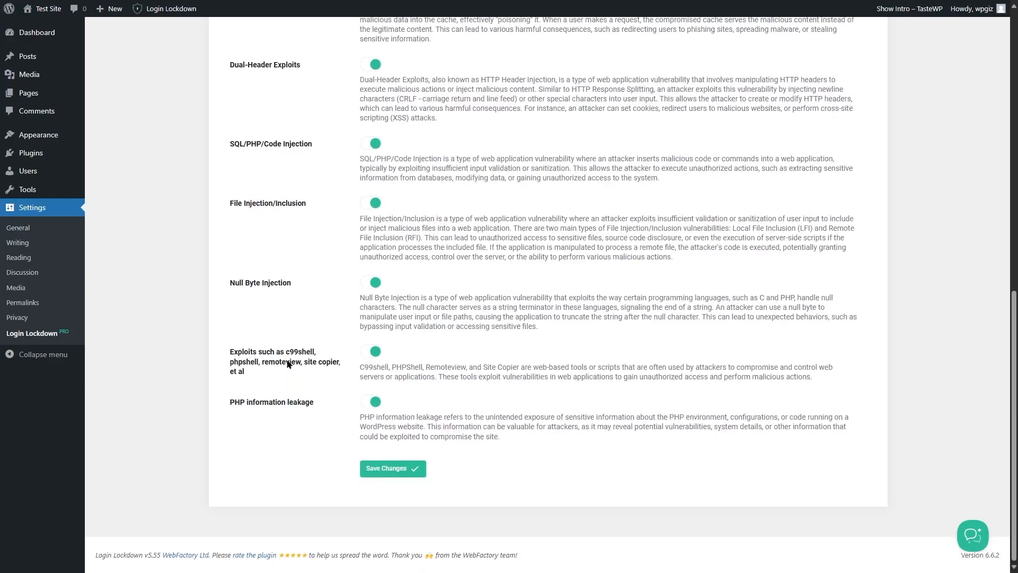
scroll(286, 364, up, 15)
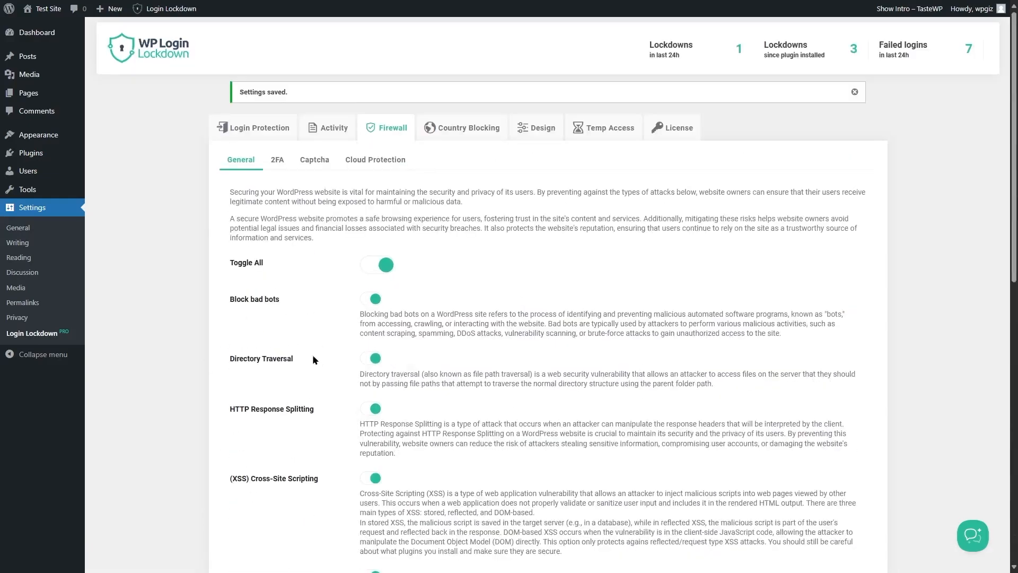
Step: Enable Email Based Two Factor Authentication in the firewall's 2FA settings
click(276, 161)
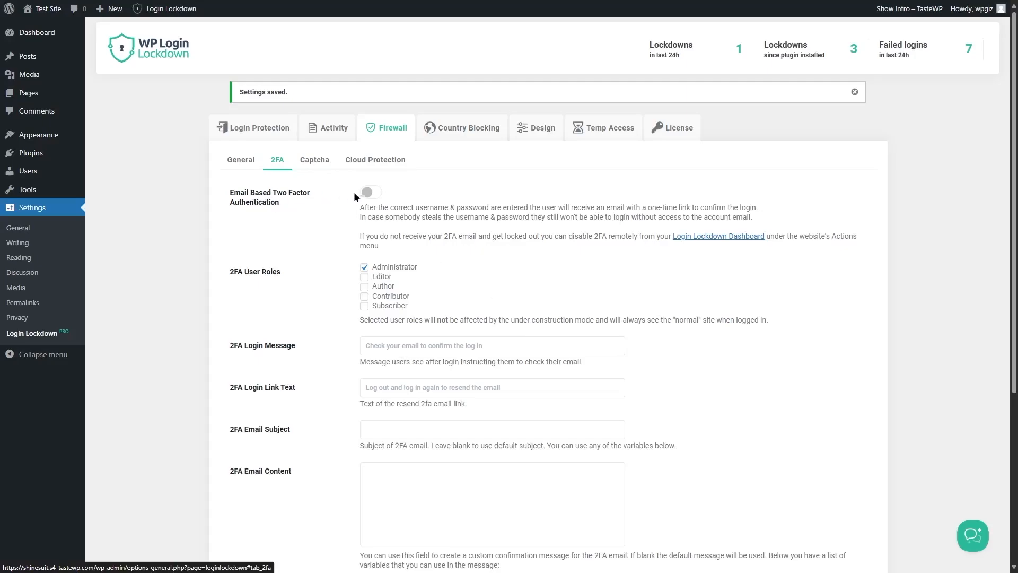
click(370, 193)
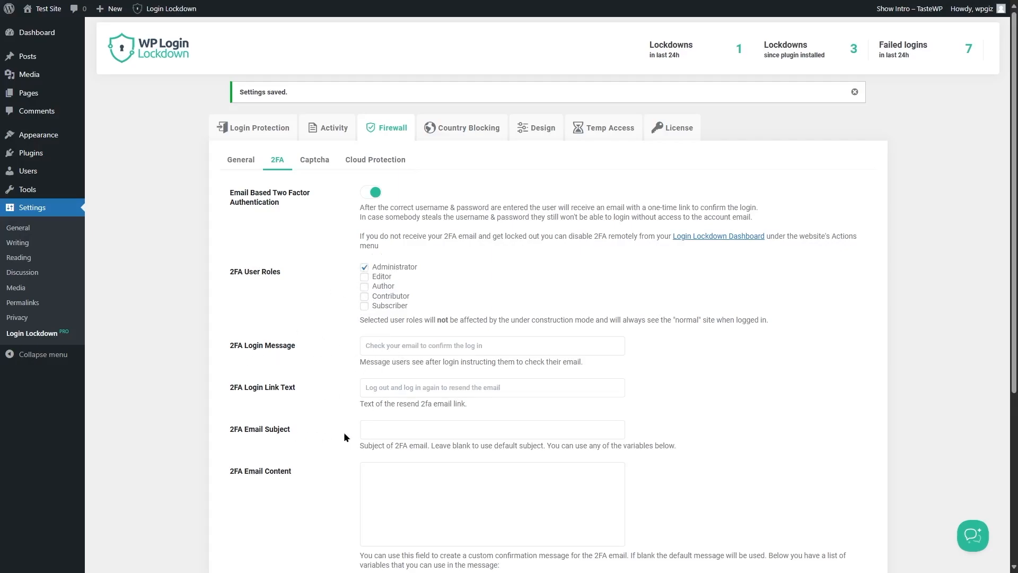
Step: Review the remaining 2FA email options, the captcha types and the cloud protection settings of the firewall
scroll(387, 485, down, 2)
scroll(454, 523, up, 2)
click(316, 161)
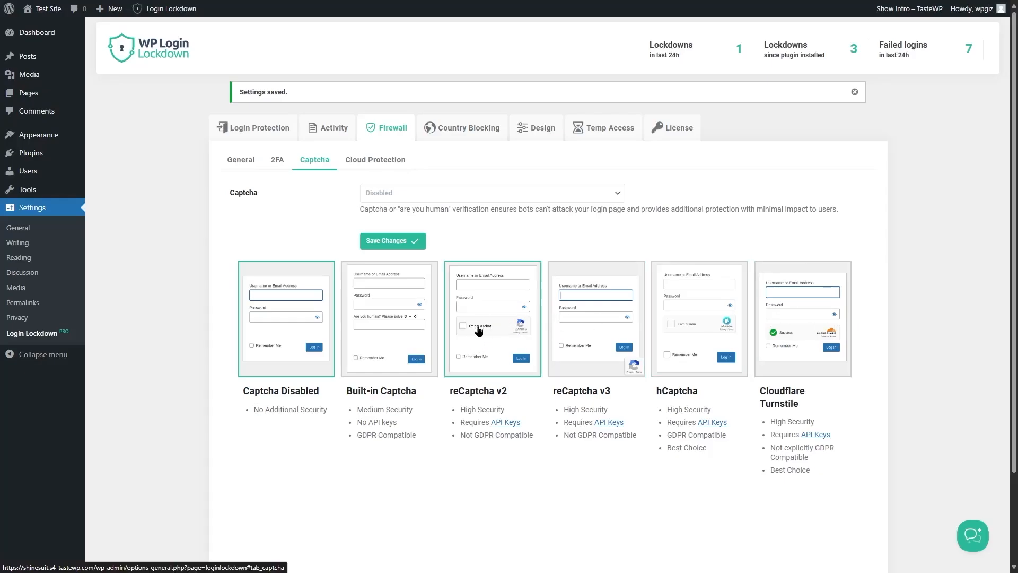
click(378, 162)
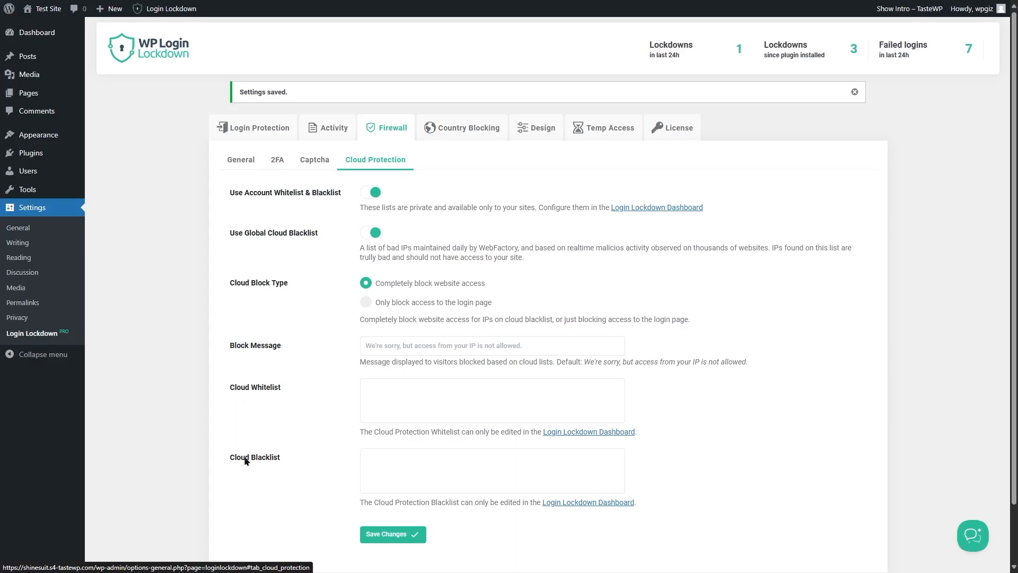
Step: Examine the country blocking map and the available blocking modes, keeping country based blocking disabled
click(461, 128)
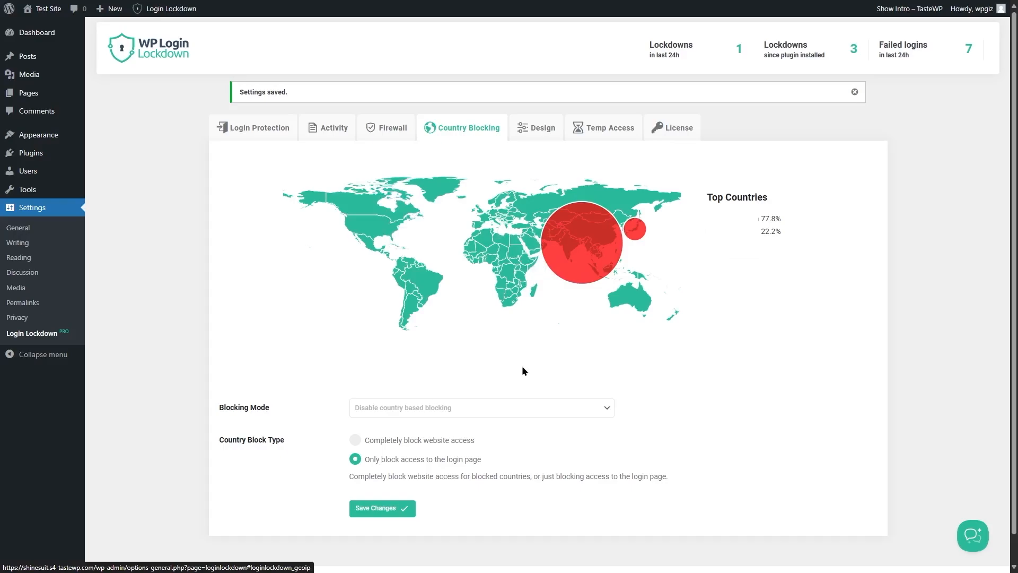
click(419, 407)
click(417, 421)
Step: Enable the login page customizer in the design settings and save the changes
click(533, 133)
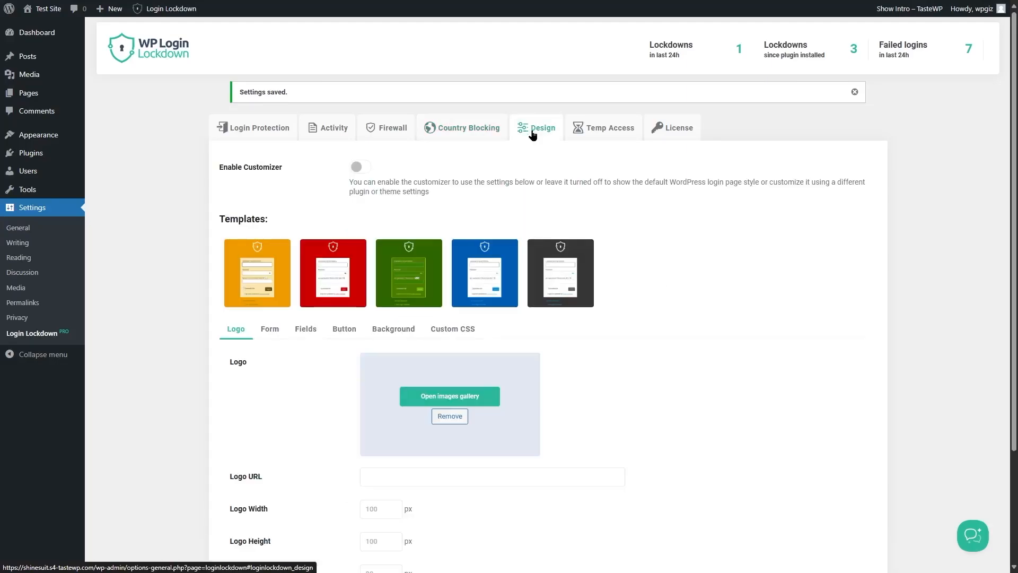
click(355, 169)
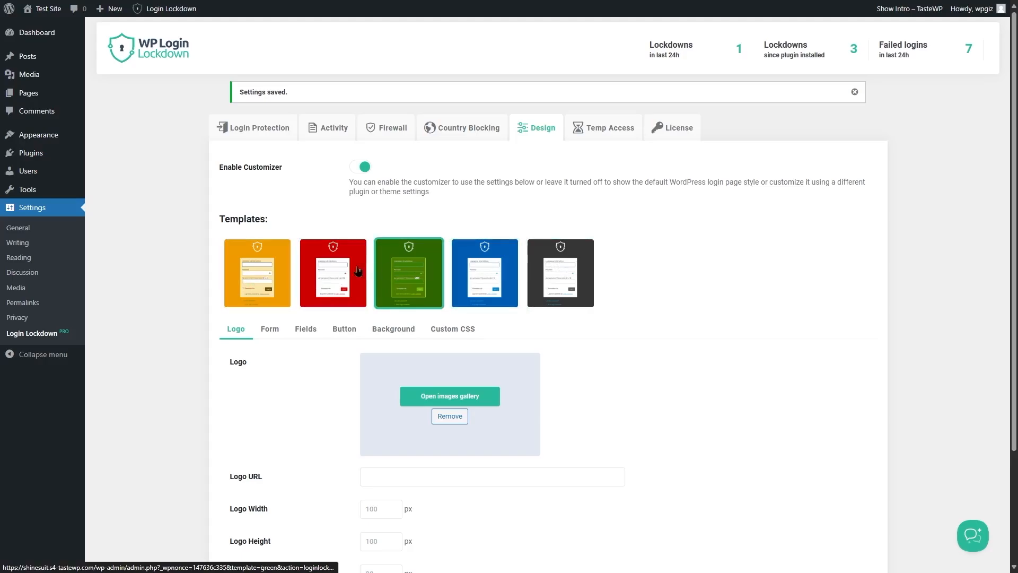
scroll(443, 272, down, 2)
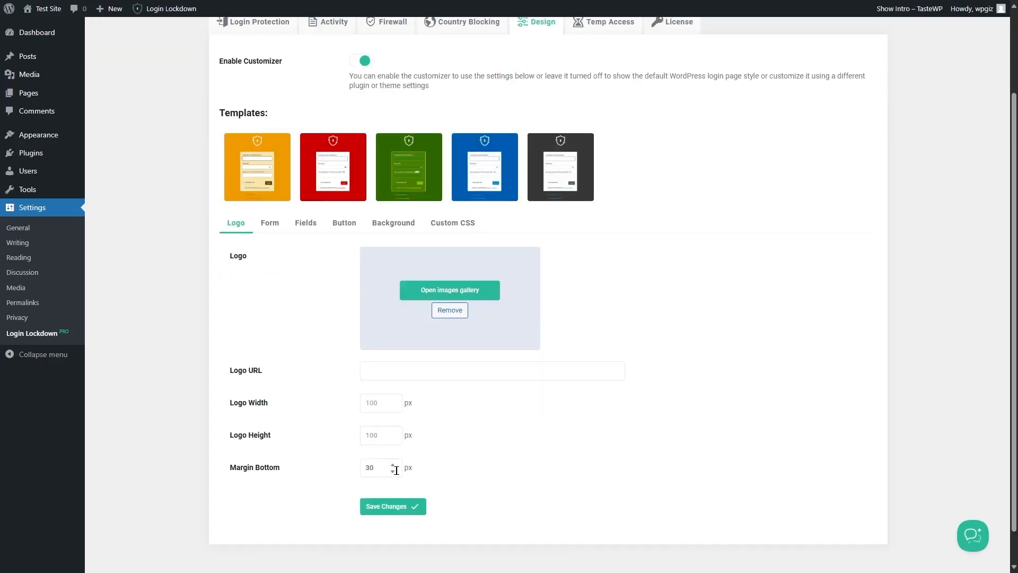
click(413, 512)
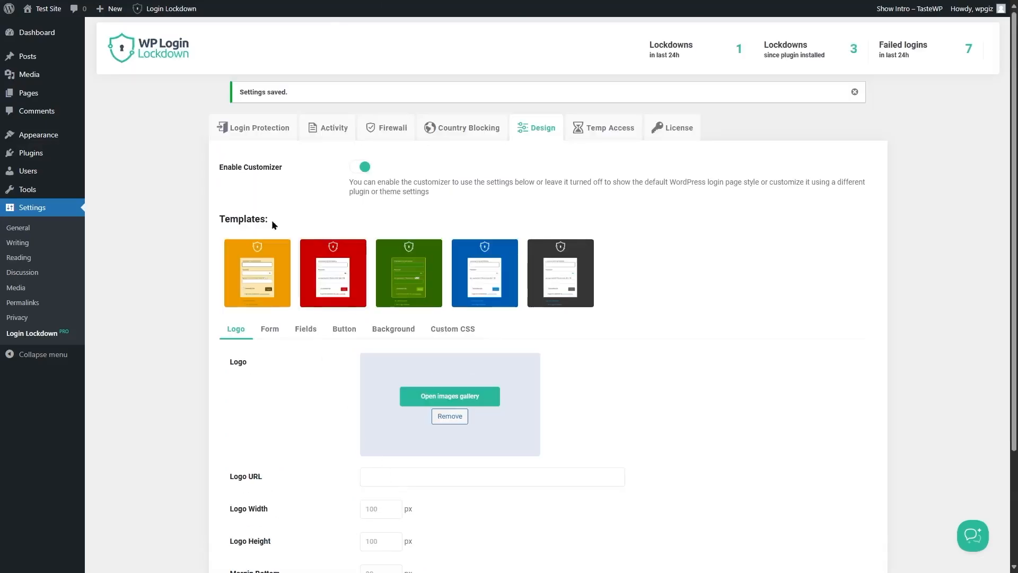
Step: Open the temporary access link settings
click(606, 131)
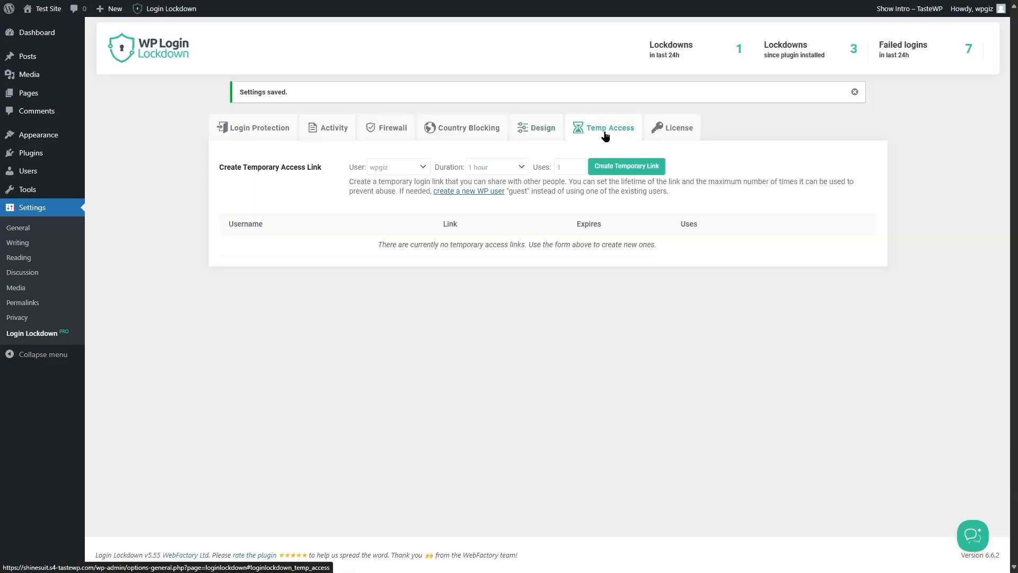